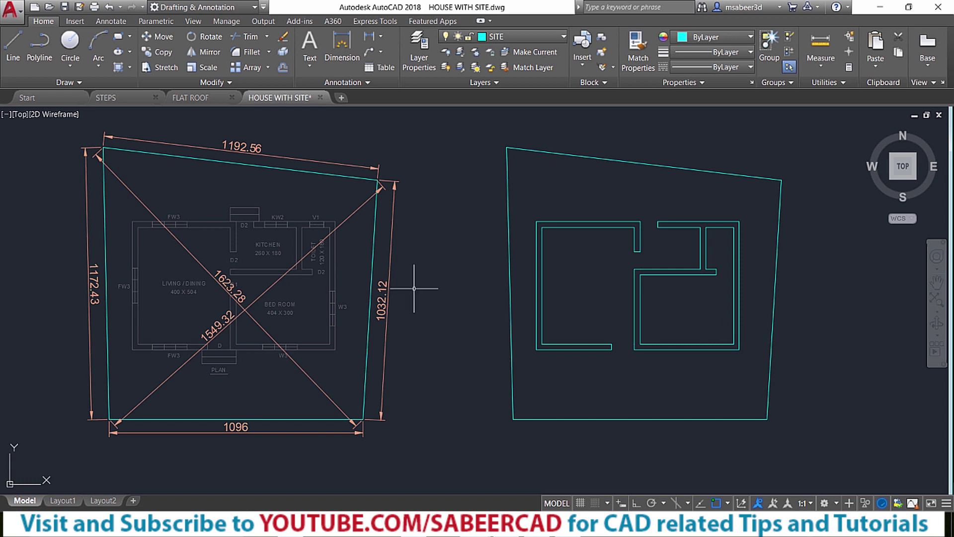
Step: Zoom around the house site plan, then switch to the FLAT ROOF.dwg drawing with the 3D porch
{"action": "scroll", "coordinate": [217, 213], "scroll_direction": "up", "scroll_amount": 5}
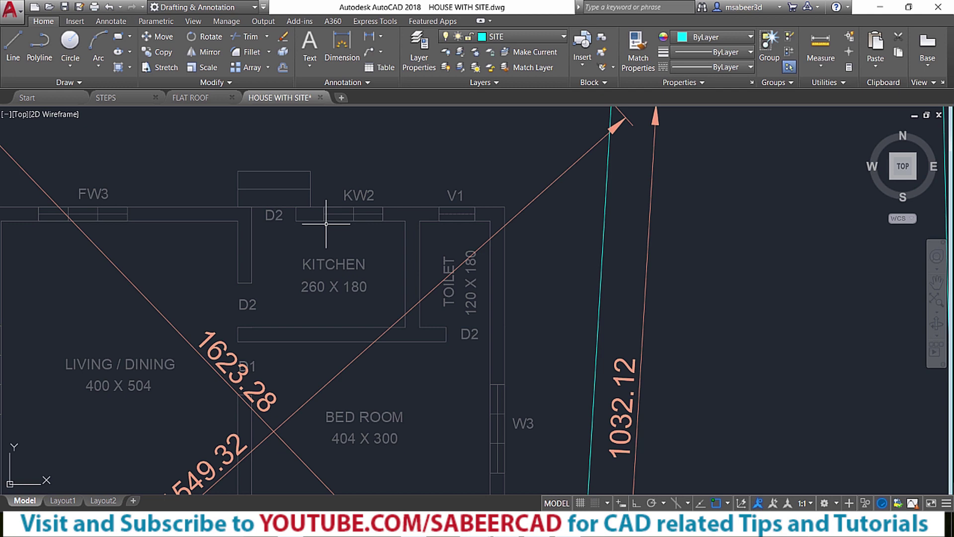
{"action": "scroll", "coordinate": [278, 171], "scroll_direction": "up", "scroll_amount": 2}
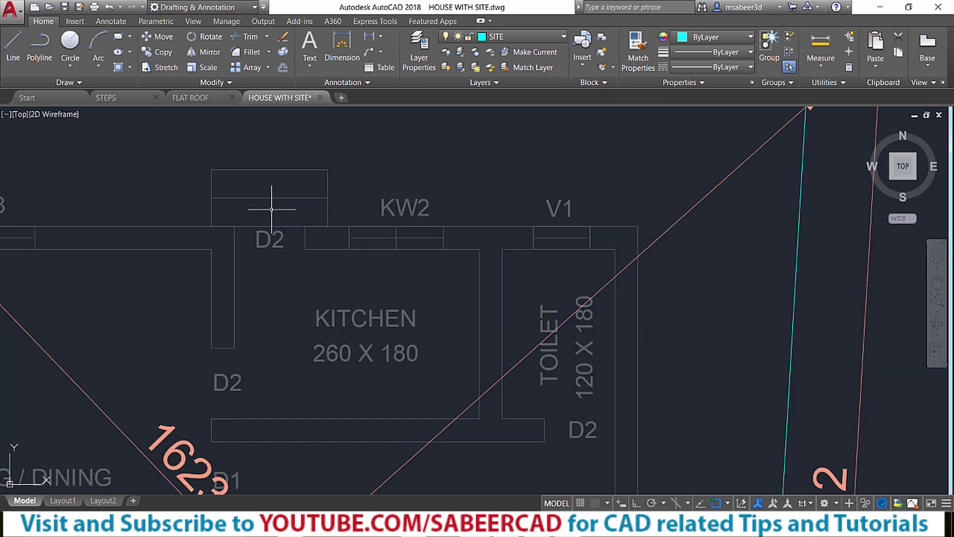
{"action": "scroll", "coordinate": [251, 212], "scroll_direction": "down", "scroll_amount": 2}
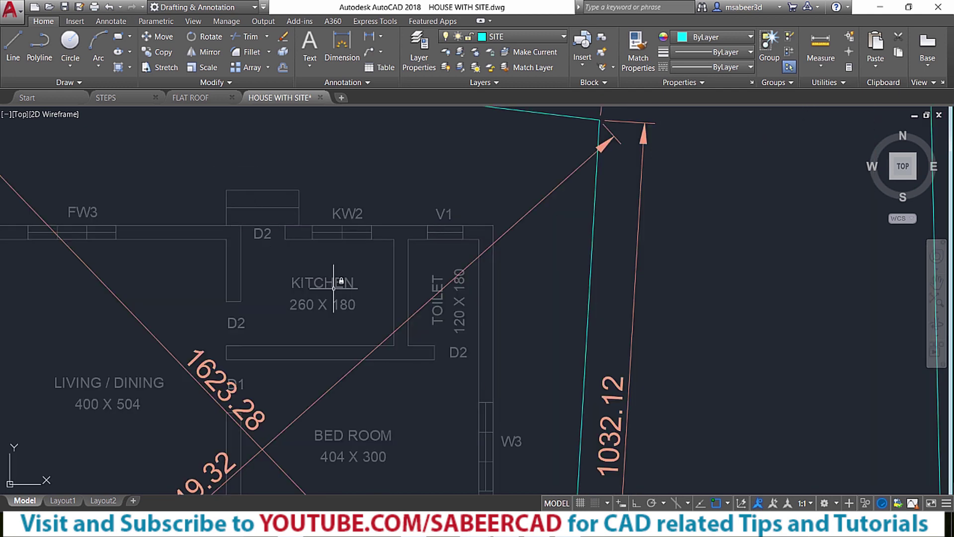
{"action": "mouse_move", "coordinate": [334, 287]}
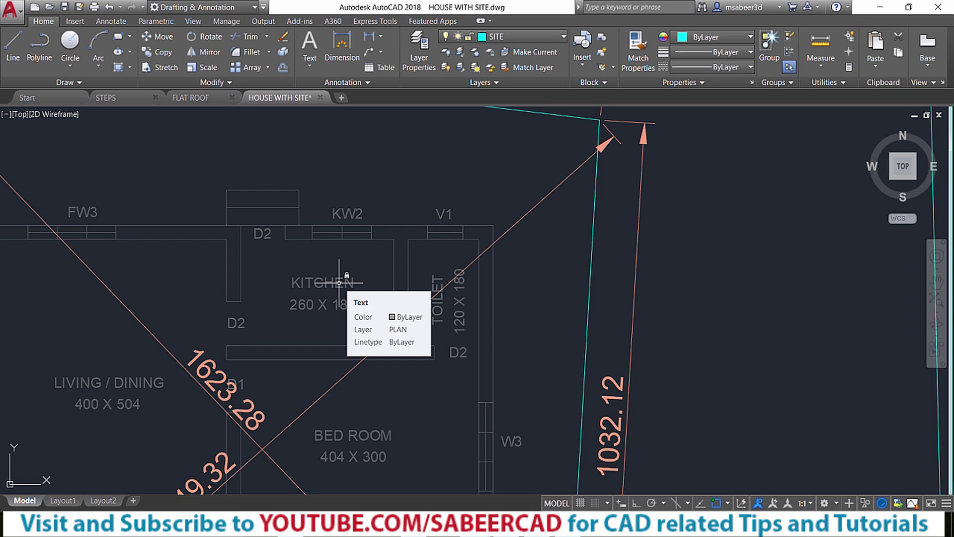
{"action": "mouse_move", "coordinate": [393, 284]}
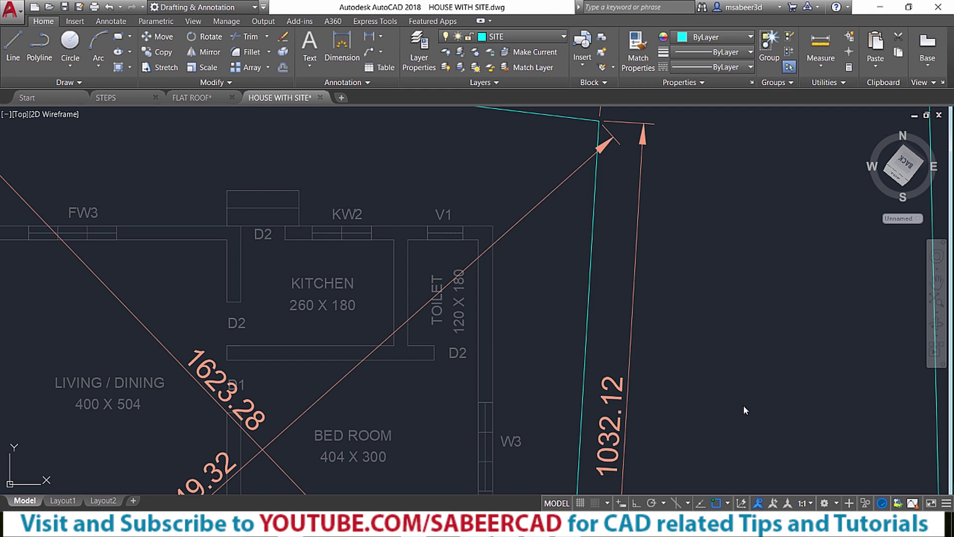
{"action": "key", "text": "ctrl+Tab"}
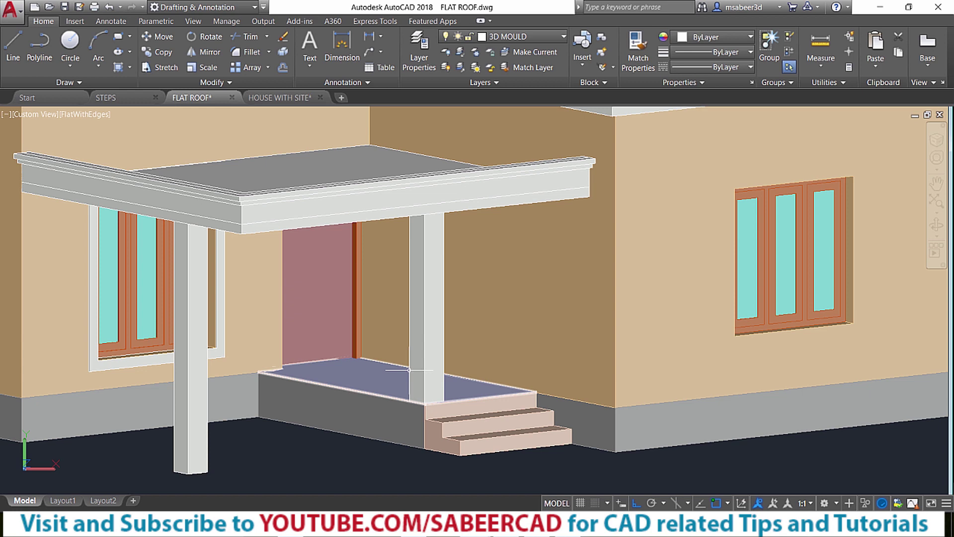
Step: Zoom on the porch steps, then switch to STEPS.dwg showing rise 15 cm and tread 30 cm
{"action": "scroll", "coordinate": [513, 476], "scroll_direction": "down", "scroll_amount": 2}
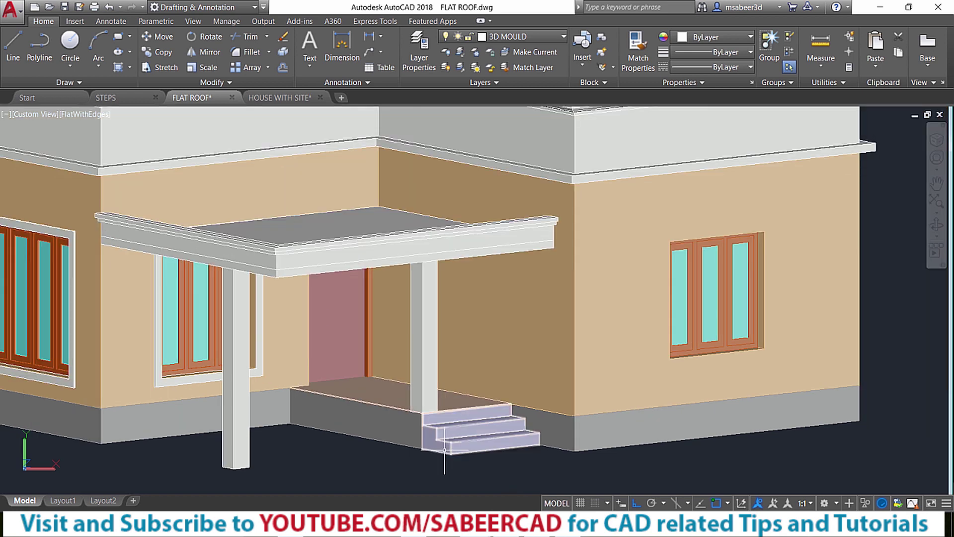
{"action": "scroll", "coordinate": [460, 439], "scroll_direction": "up", "scroll_amount": 6}
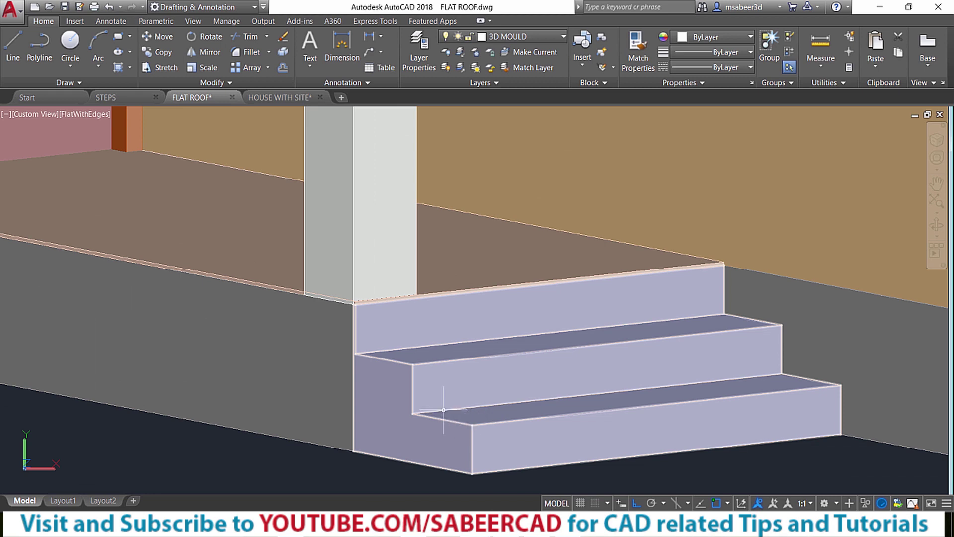
{"action": "key", "text": "ctrl+Tab"}
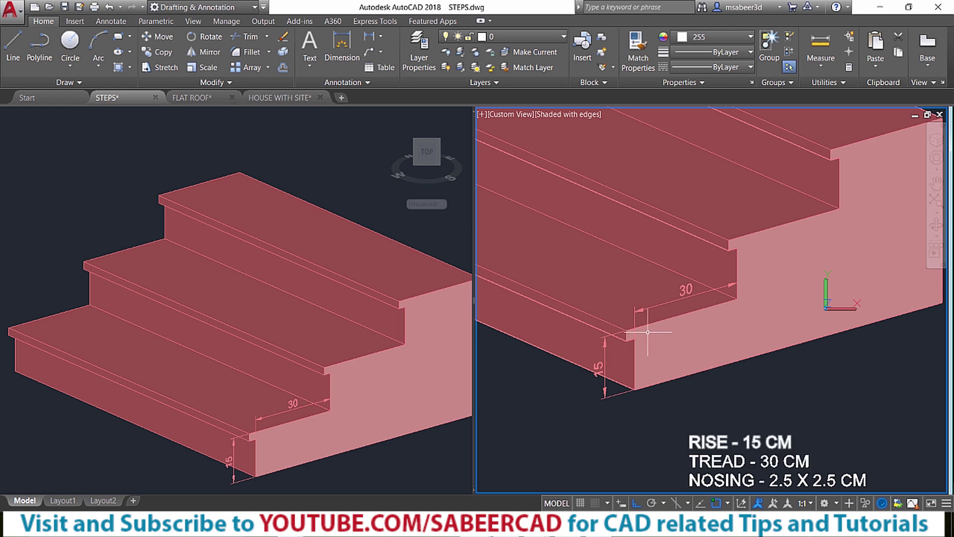
{"action": "scroll", "coordinate": [631, 332], "scroll_direction": "up", "scroll_amount": 2}
{"action": "scroll", "coordinate": [630, 323], "scroll_direction": "up", "scroll_amount": 2}
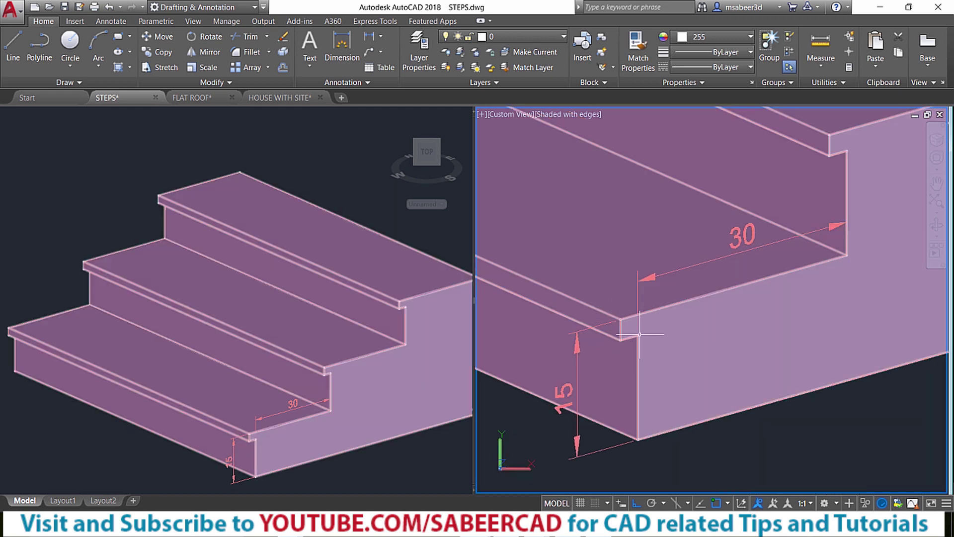
{"action": "scroll", "coordinate": [634, 239], "scroll_direction": "down", "scroll_amount": 5}
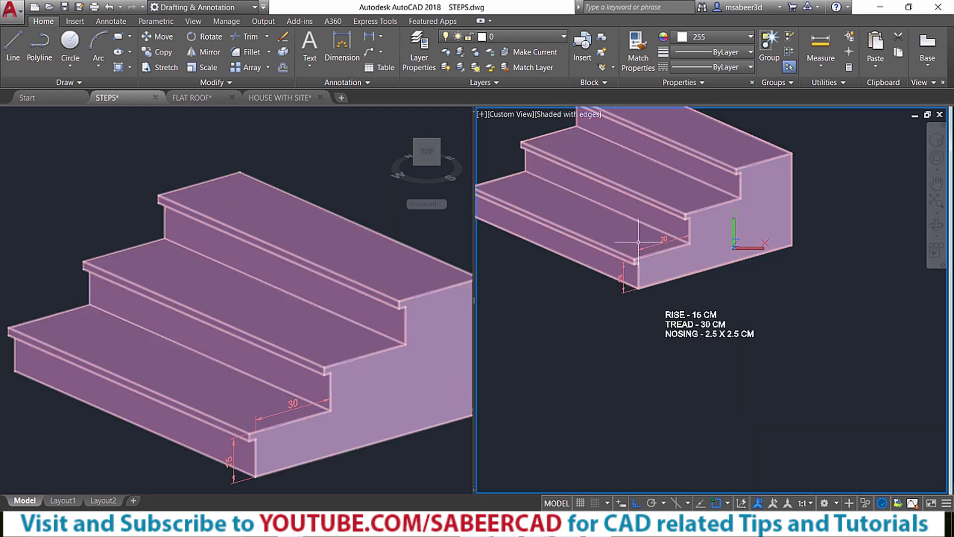
{"action": "scroll", "coordinate": [635, 239], "scroll_direction": "up", "scroll_amount": 3}
{"action": "middle_click_drag", "start_coordinate": [637, 337], "coordinate": [721, 346]}
{"action": "scroll", "coordinate": [613, 304], "scroll_direction": "up", "scroll_amount": 3}
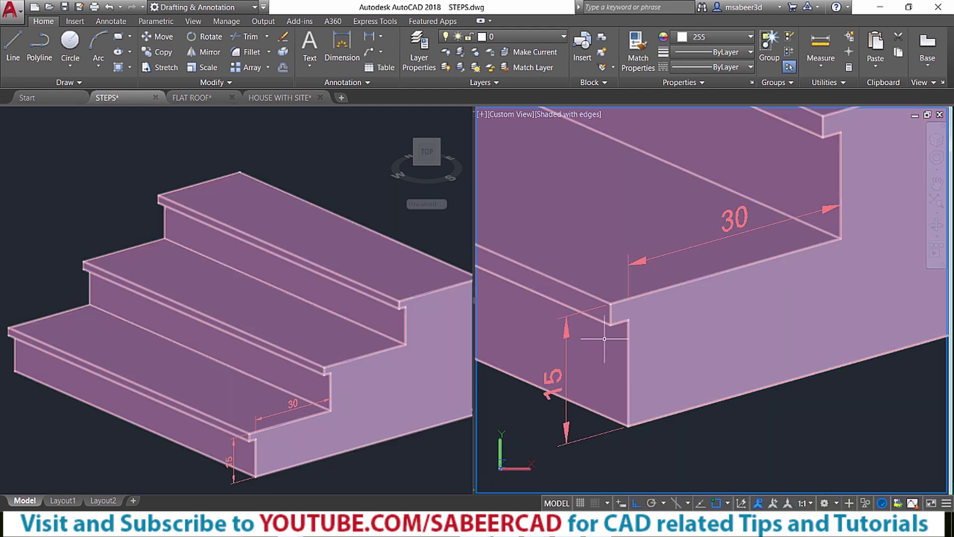
{"action": "scroll", "coordinate": [612, 304], "scroll_direction": "up", "scroll_amount": 2}
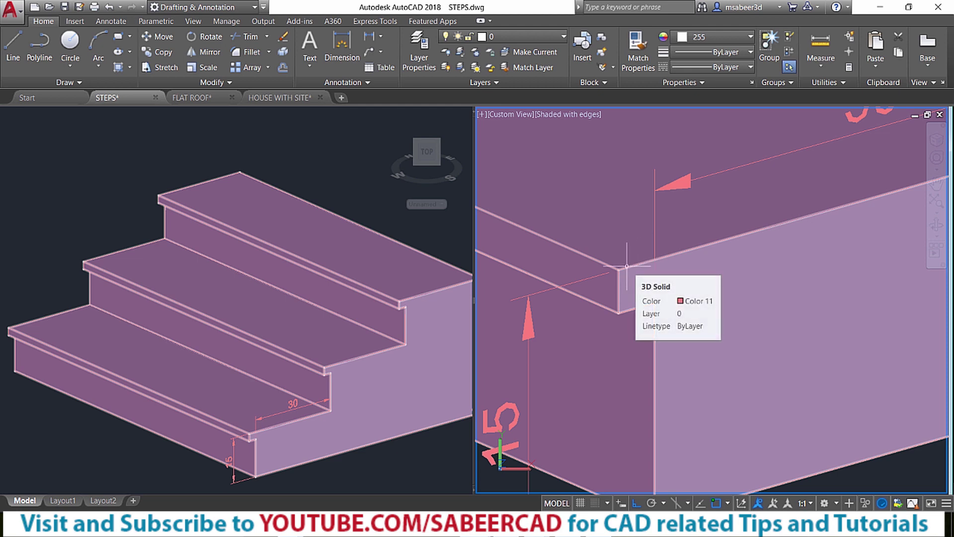
{"action": "scroll", "coordinate": [627, 435], "scroll_direction": "down", "scroll_amount": 5}
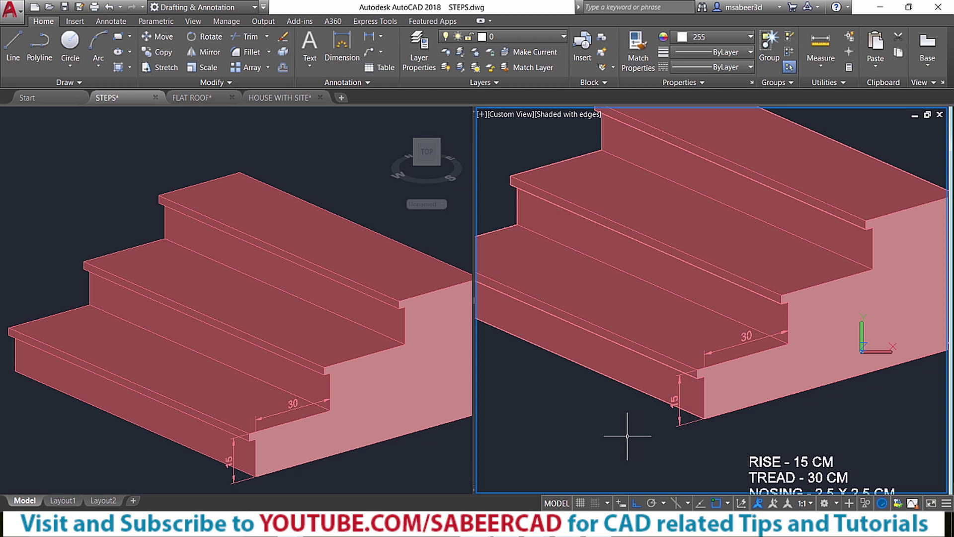
Step: Return to FLAT ROOF.dwg to view the house levels from ground 0 up to the parapet
{"action": "left_click", "coordinate": [192, 97]}
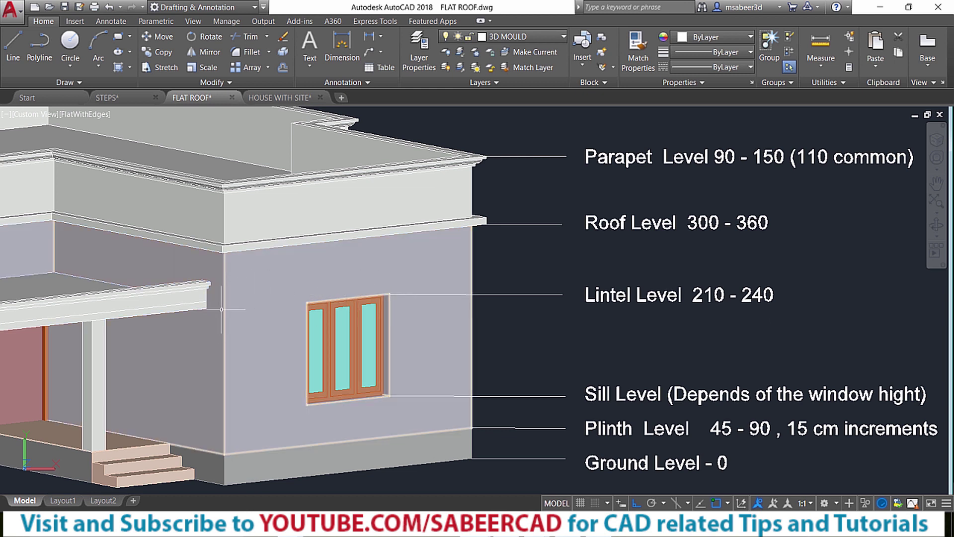
{"action": "mouse_move", "coordinate": [450, 272]}
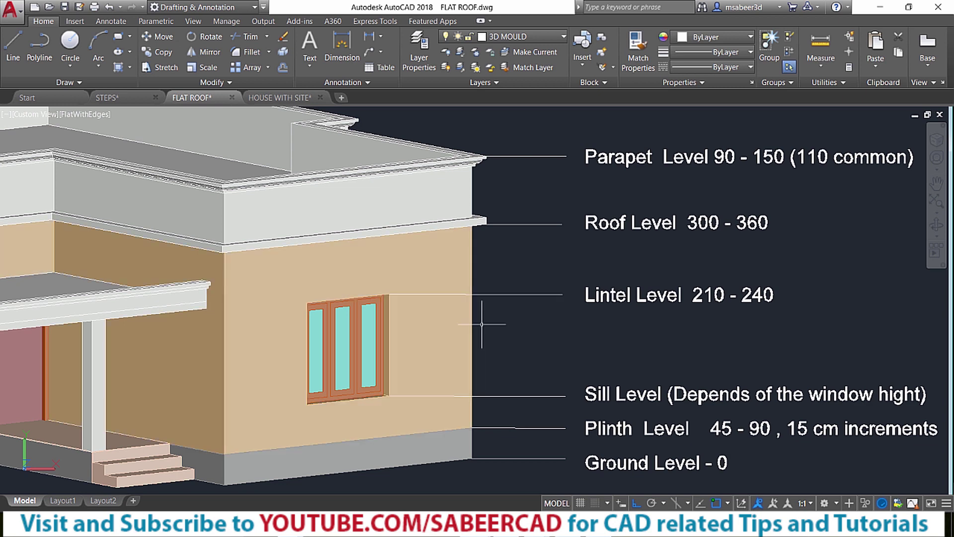
Step: Switch to the Photos window to show the LINTEL.jpg reference photo
{"action": "key", "text": "alt+Tab"}
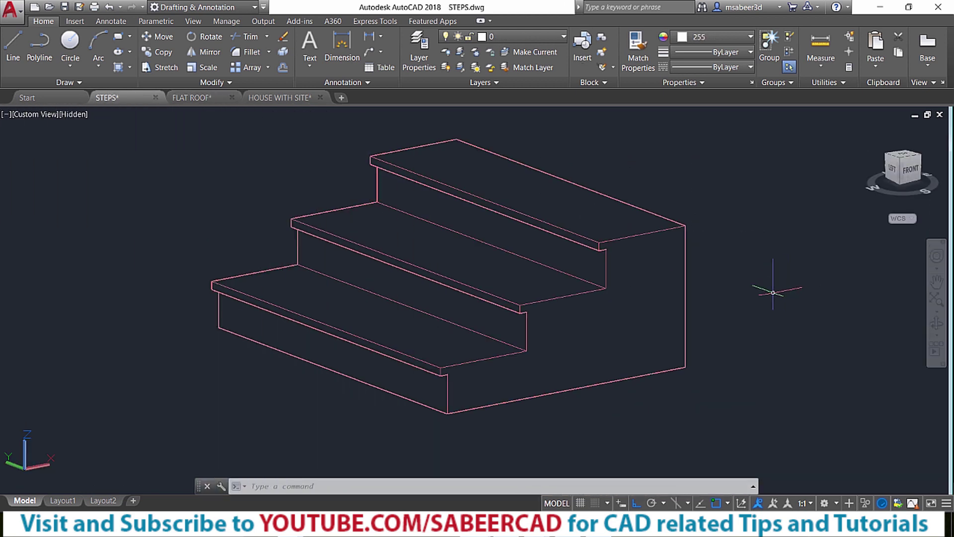
Step: Orbit the stair model, then undo the orbit with U to look straight down on the treads
{"action": "middle_click_drag", "start_coordinate": [534, 318], "coordinate": [626, 445], "text": "shift"}
{"action": "type", "text": "u"}
{"action": "key", "text": "Return"}
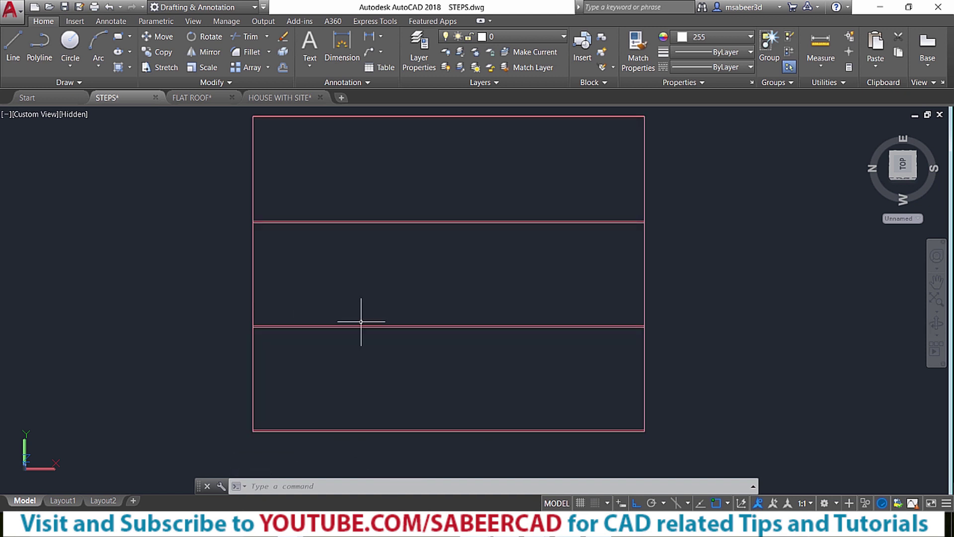
Step: Switch to HOUSE WITH SITE.dwg and zoom around the lower edge of the plan
{"action": "left_click", "coordinate": [279, 98]}
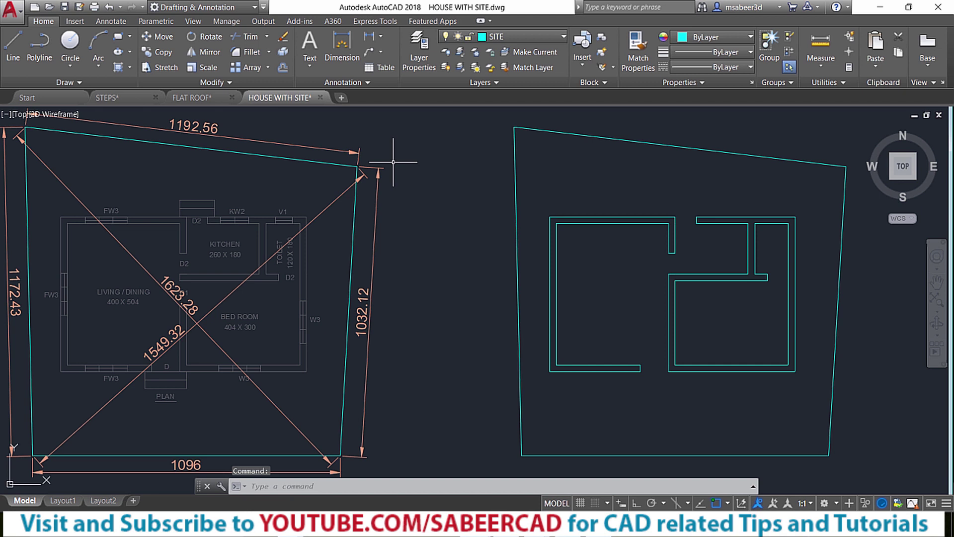
{"action": "scroll", "coordinate": [328, 393], "scroll_direction": "up", "scroll_amount": 3}
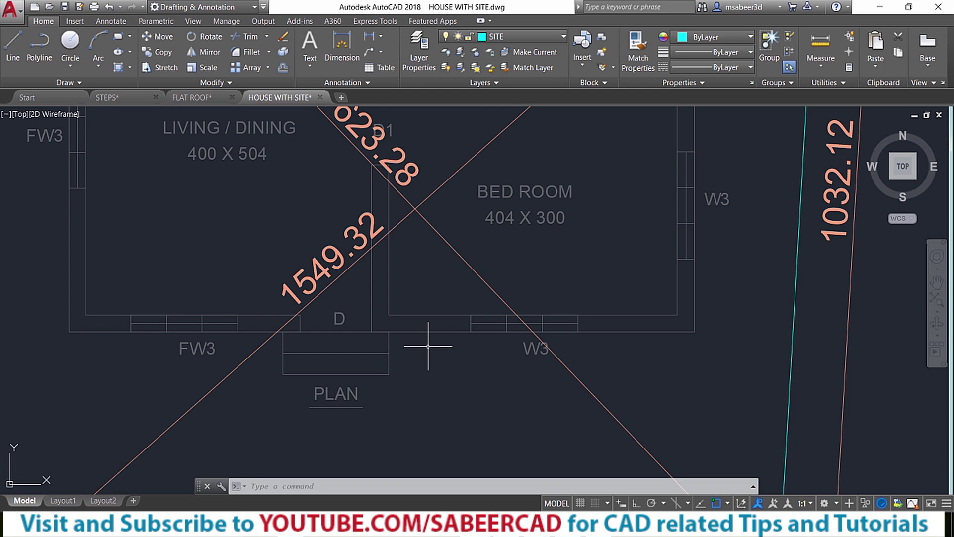
{"action": "scroll", "coordinate": [255, 319], "scroll_direction": "down", "scroll_amount": 5}
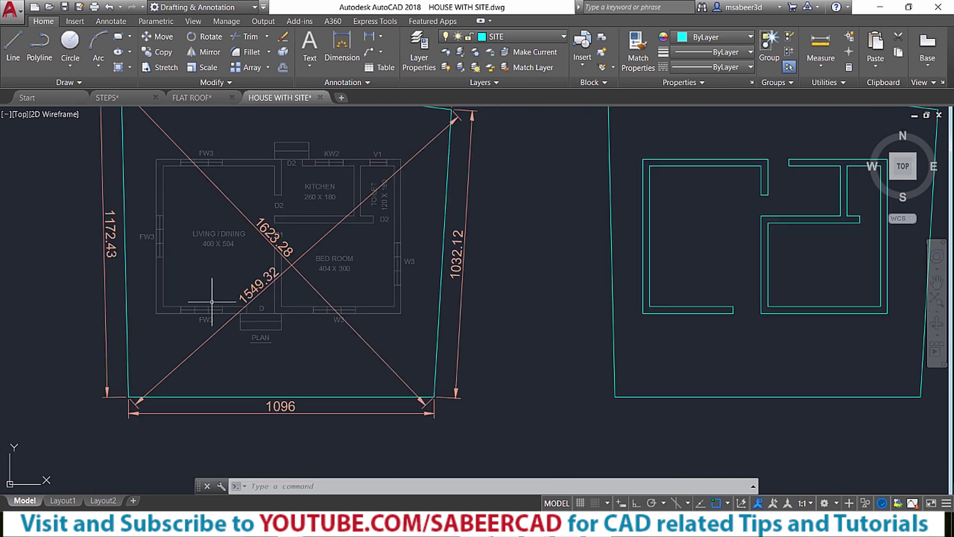
{"action": "scroll", "coordinate": [576, 357], "scroll_direction": "up", "scroll_amount": 1}
{"action": "scroll", "coordinate": [112, 280], "scroll_direction": "up", "scroll_amount": 2}
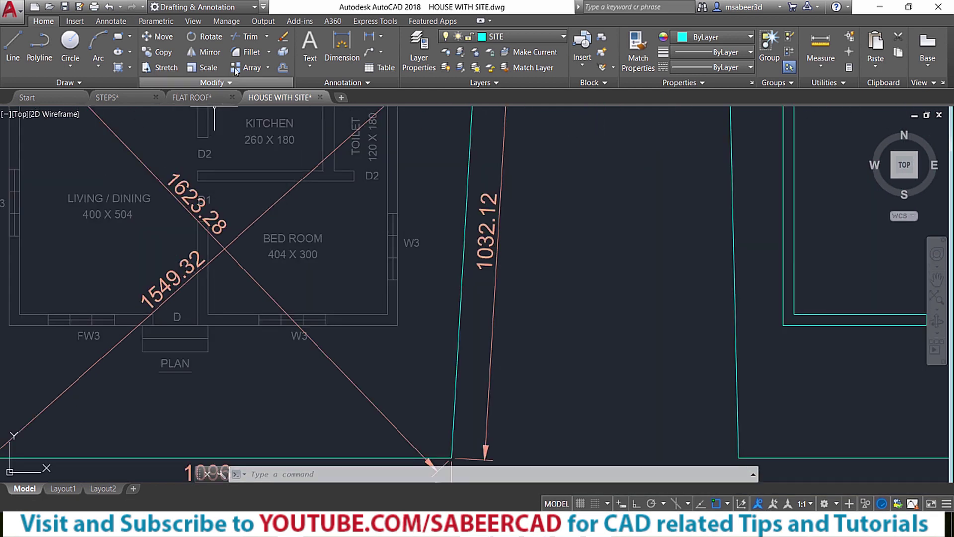
Step: Draw a 148 by 60 step rectangle below the house's door opening
{"action": "left_click", "coordinate": [117, 36]}
{"action": "middle_click_drag", "start_coordinate": [827, 411], "coordinate": [427, 394]}
{"action": "left_click", "coordinate": [427, 395]}
{"action": "scroll", "coordinate": [480, 367], "scroll_direction": "up", "scroll_amount": 2}
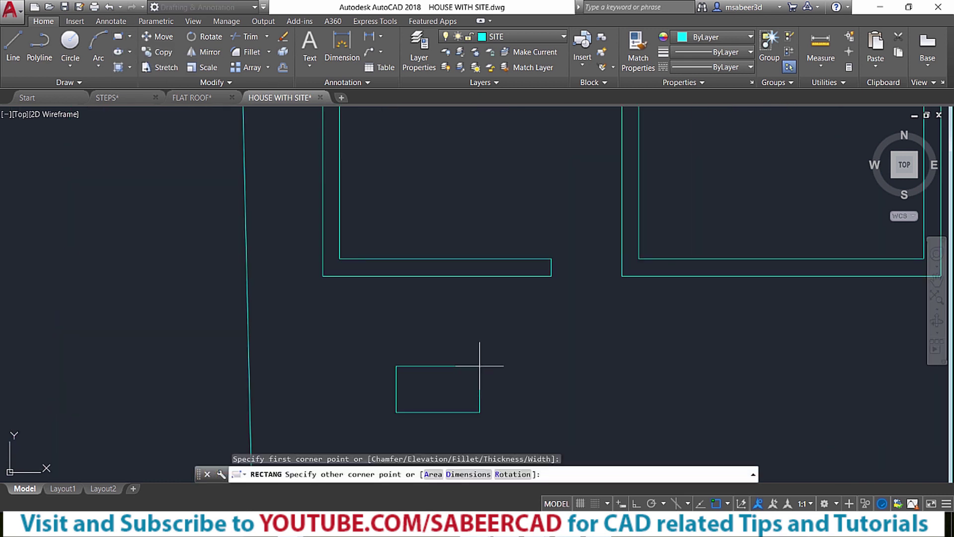
{"action": "left_click", "coordinate": [467, 474]}
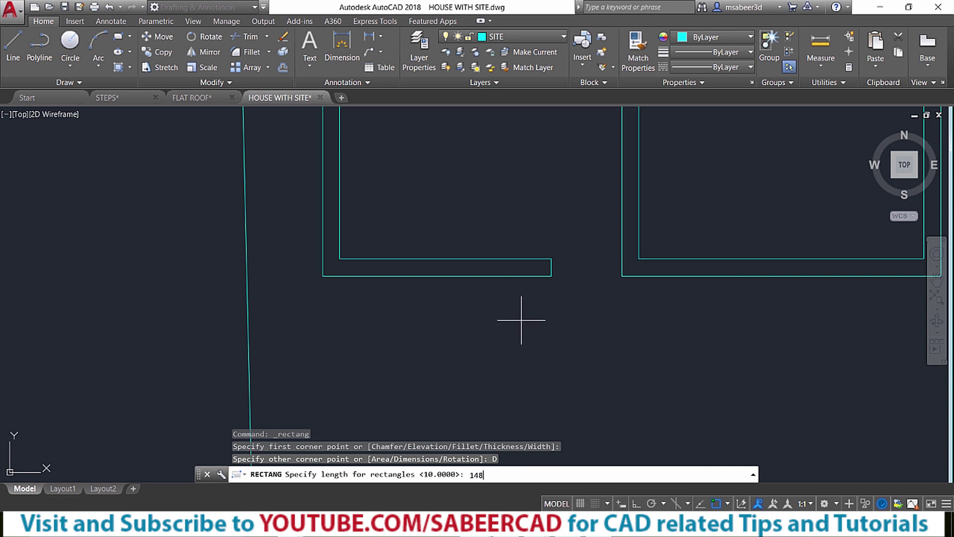
{"action": "key", "text": "Return"}
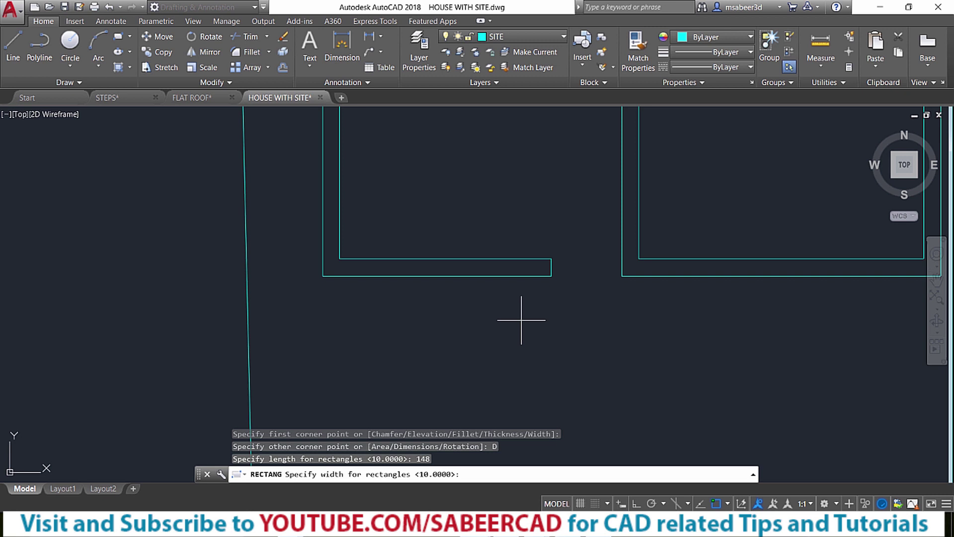
{"action": "type", "text": "60"}
{"action": "key", "text": "Return"}
{"action": "left_click", "coordinate": [477, 373]}
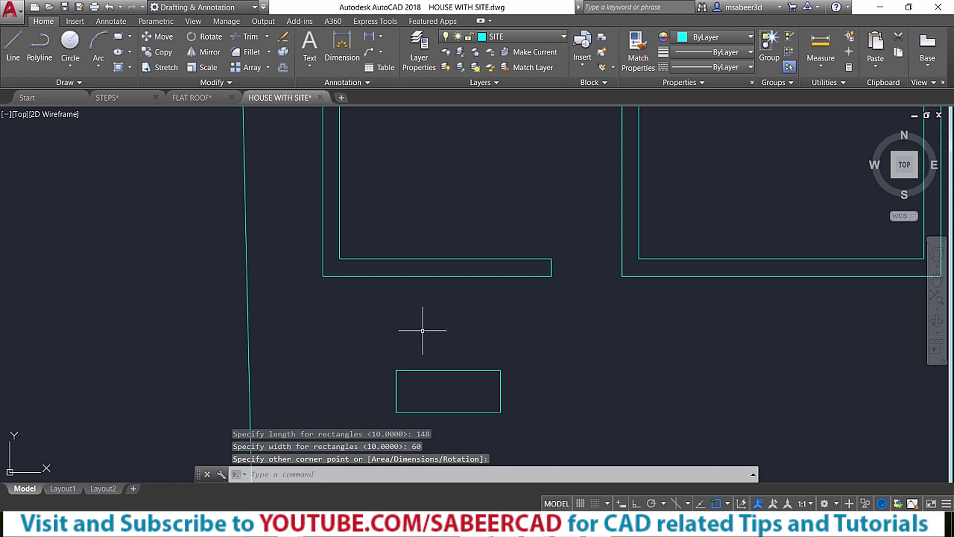
Step: Draw a riser line joining the rectangle's left and right edge midpoints
{"action": "left_click", "coordinate": [14, 44]}
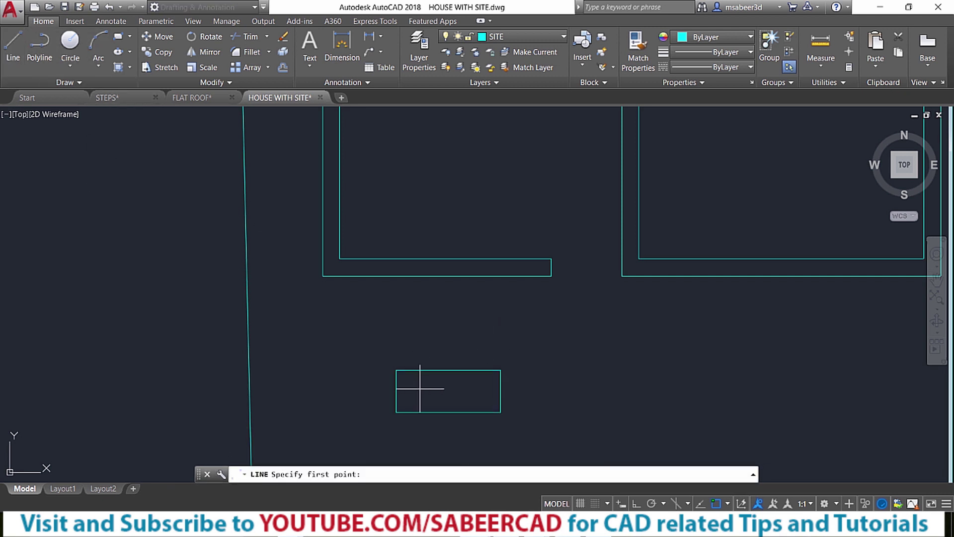
{"action": "left_click", "coordinate": [397, 391]}
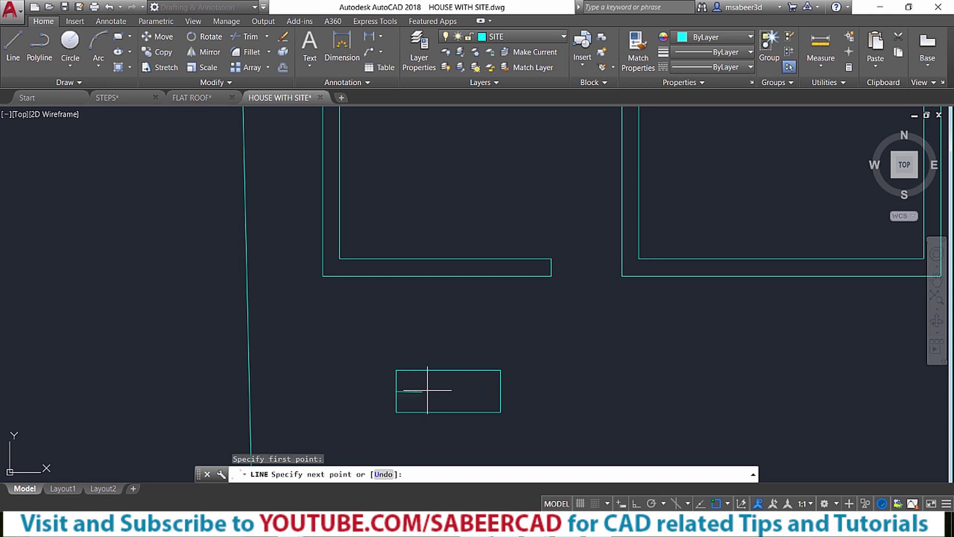
{"action": "left_click", "coordinate": [501, 393]}
{"action": "key", "text": "Return"}
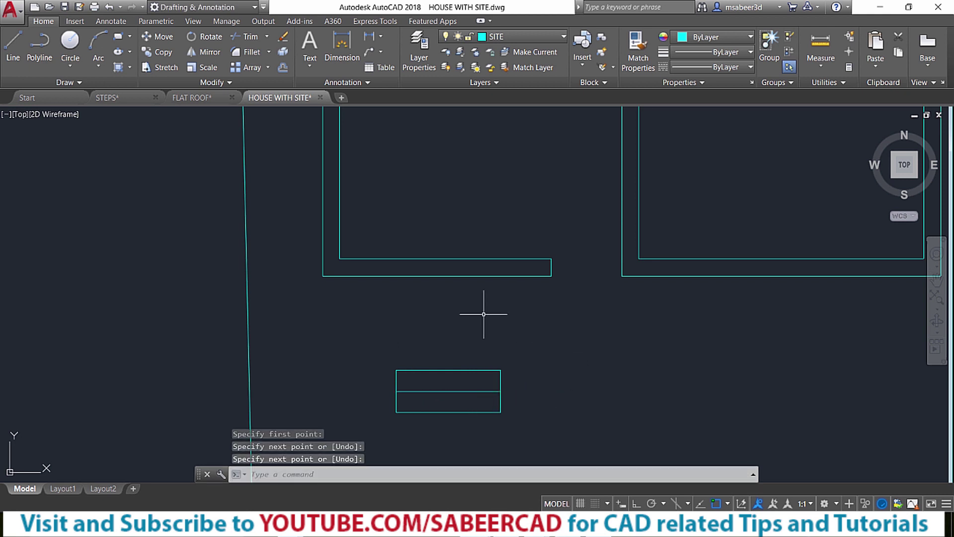
Step: Copy the split step rectangle and place the duplicate to its right under the second door
{"action": "left_click", "coordinate": [159, 52]}
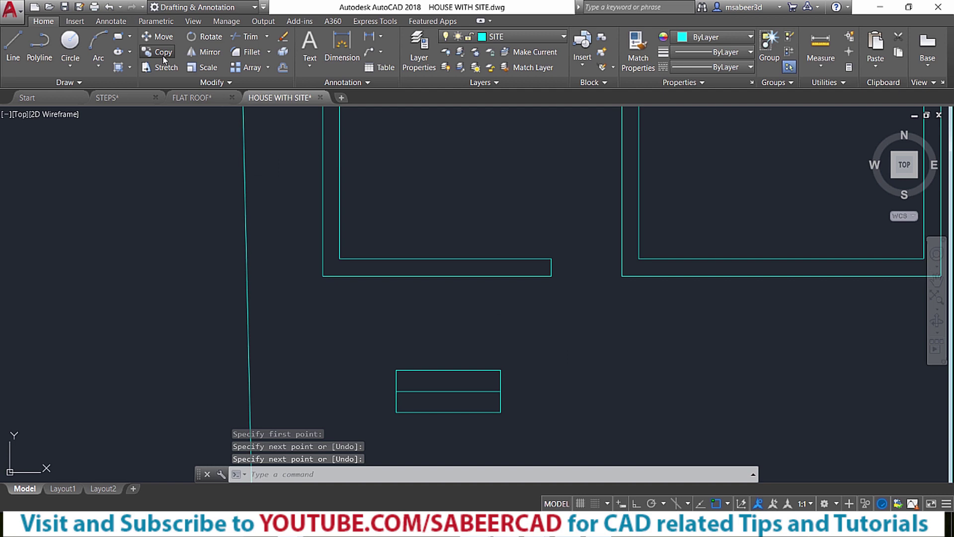
{"action": "left_click", "coordinate": [355, 341]}
{"action": "left_click", "coordinate": [613, 459]}
{"action": "key", "text": "Return"}
{"action": "left_click", "coordinate": [491, 436]}
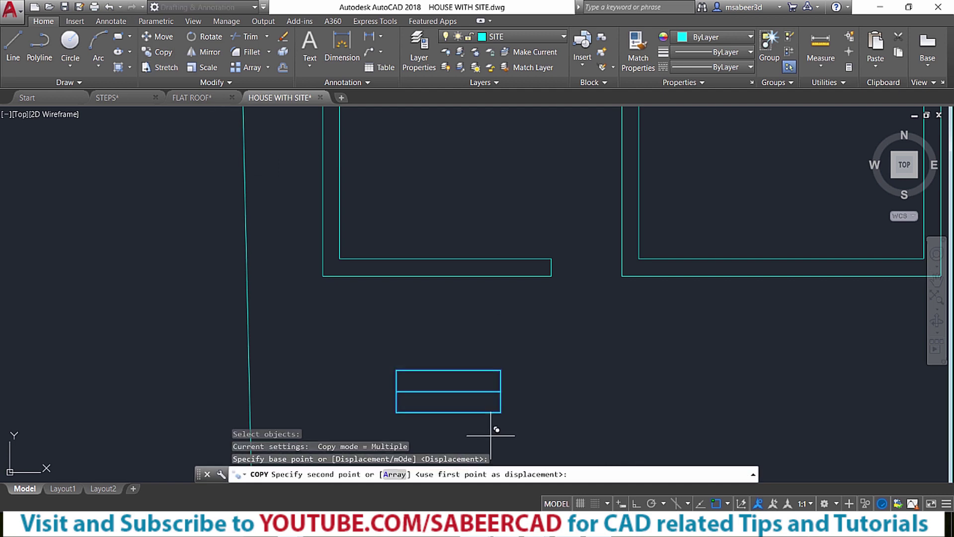
{"action": "left_click", "coordinate": [730, 412]}
{"action": "scroll", "coordinate": [564, 389], "scroll_direction": "down", "scroll_amount": 5}
{"action": "key", "text": "Escape"}
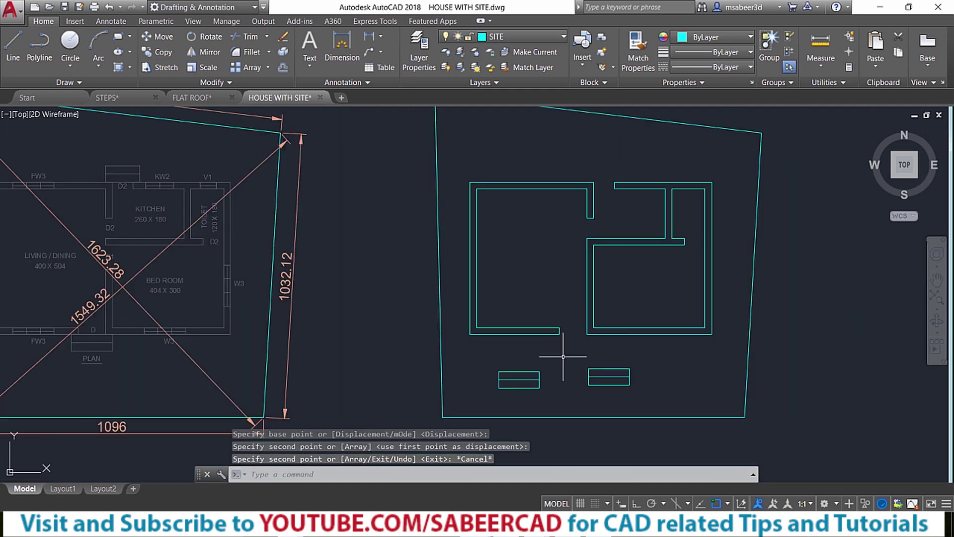
{"action": "scroll", "coordinate": [541, 348], "scroll_direction": "up", "scroll_amount": 4}
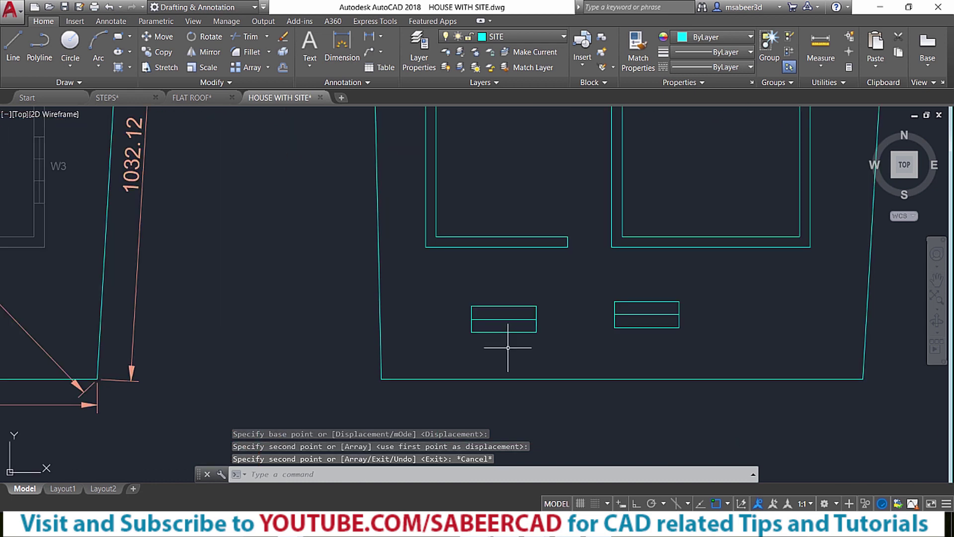
Step: Move the left step by its top midpoint to the midpoint between the front door's corners
{"action": "left_click", "coordinate": [157, 36]}
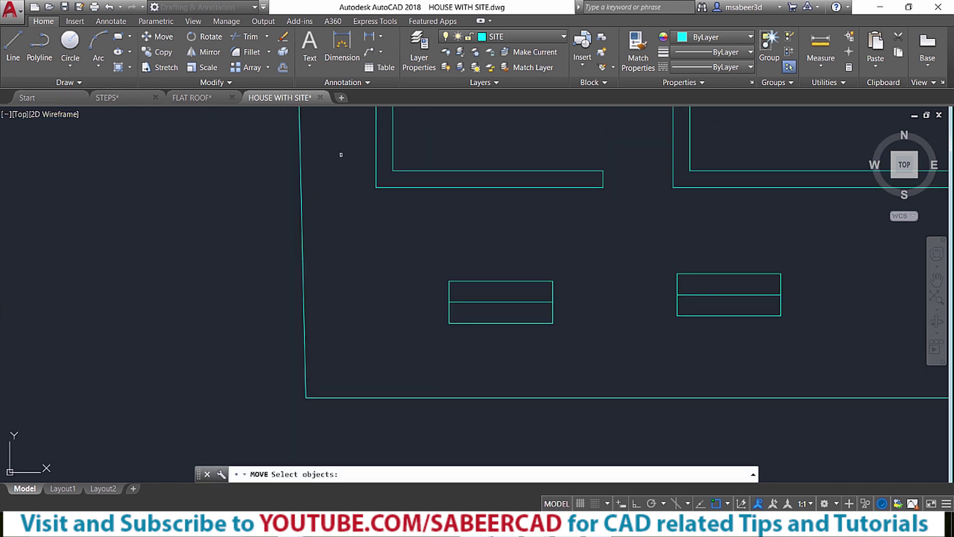
{"action": "left_click", "coordinate": [376, 260]}
{"action": "left_click", "coordinate": [613, 357]}
{"action": "key", "text": "Return"}
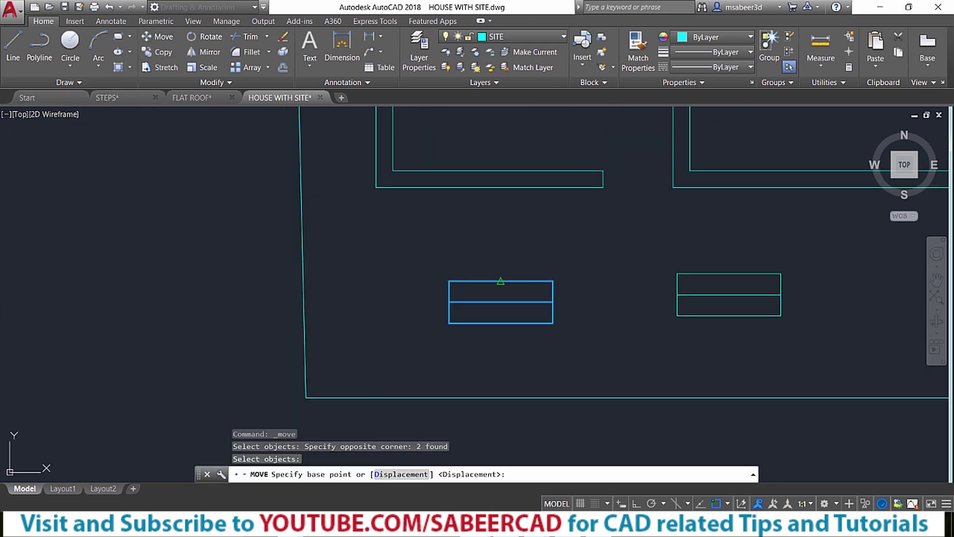
{"action": "left_click", "coordinate": [500, 281]}
{"action": "middle_click_drag", "start_coordinate": [646, 219], "coordinate": [598, 281]}
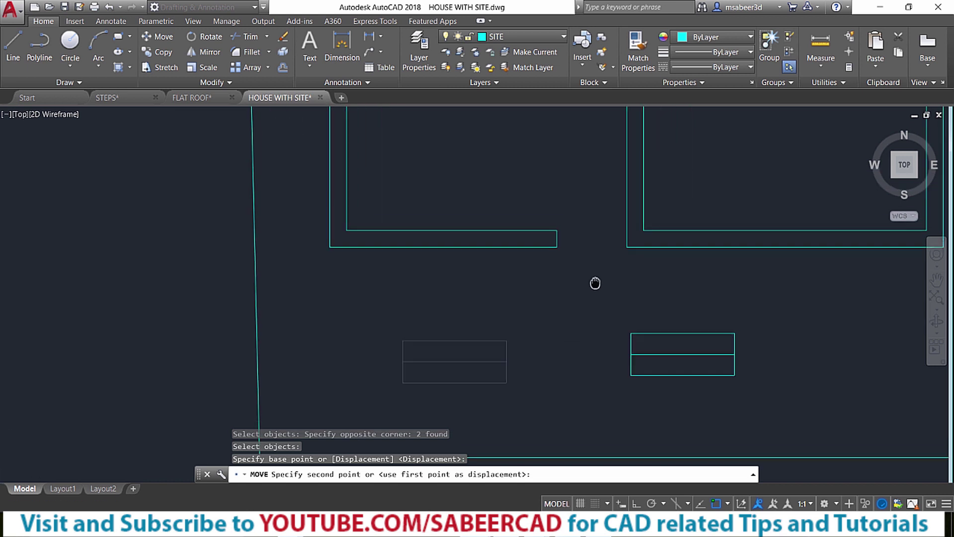
{"action": "key", "text": "F8"}
{"action": "right_click", "coordinate": [502, 168], "text": "shift"}
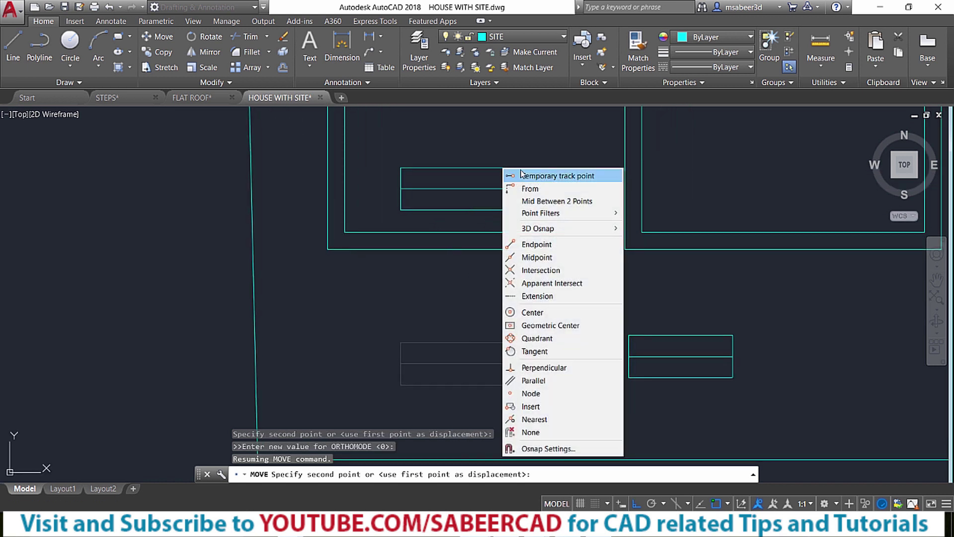
{"action": "left_click", "coordinate": [550, 201]}
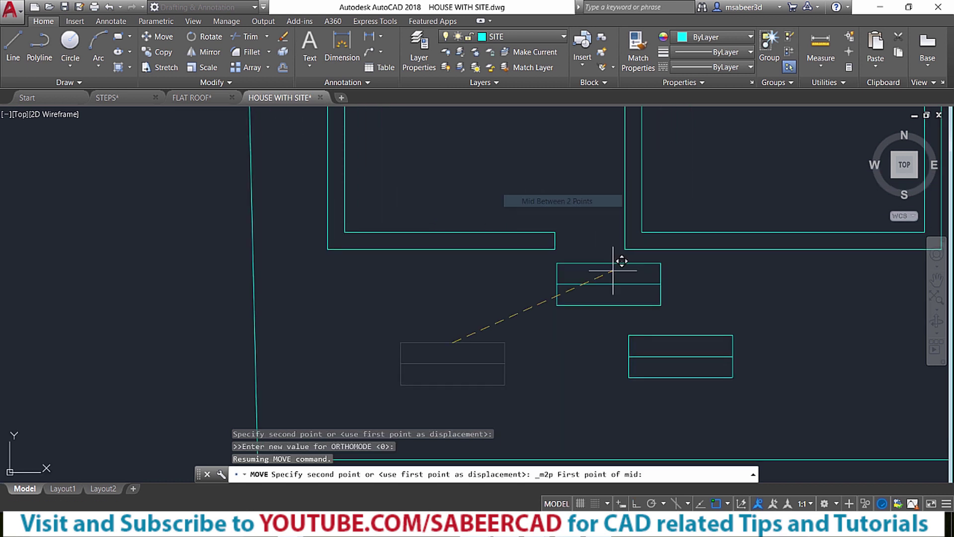
{"action": "left_click", "coordinate": [554, 248]}
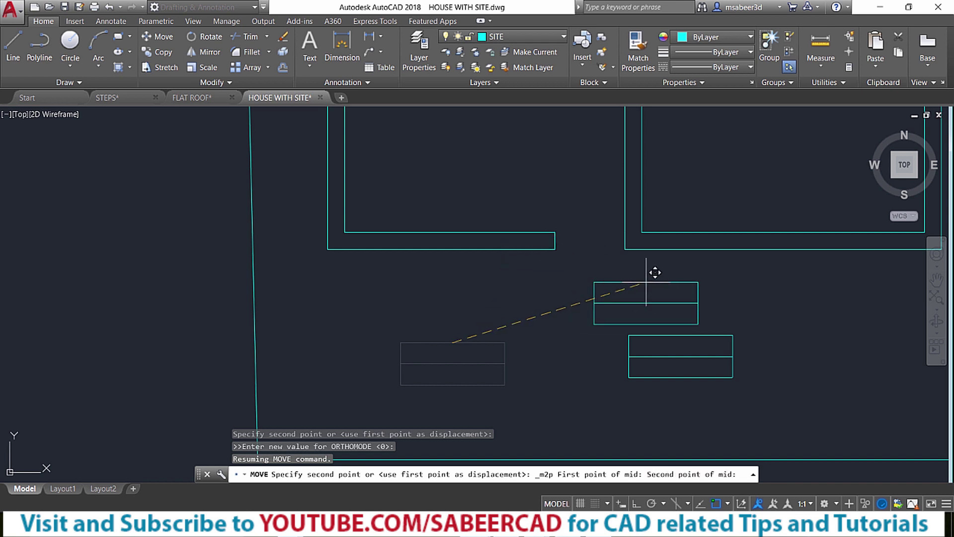
{"action": "left_click", "coordinate": [625, 249]}
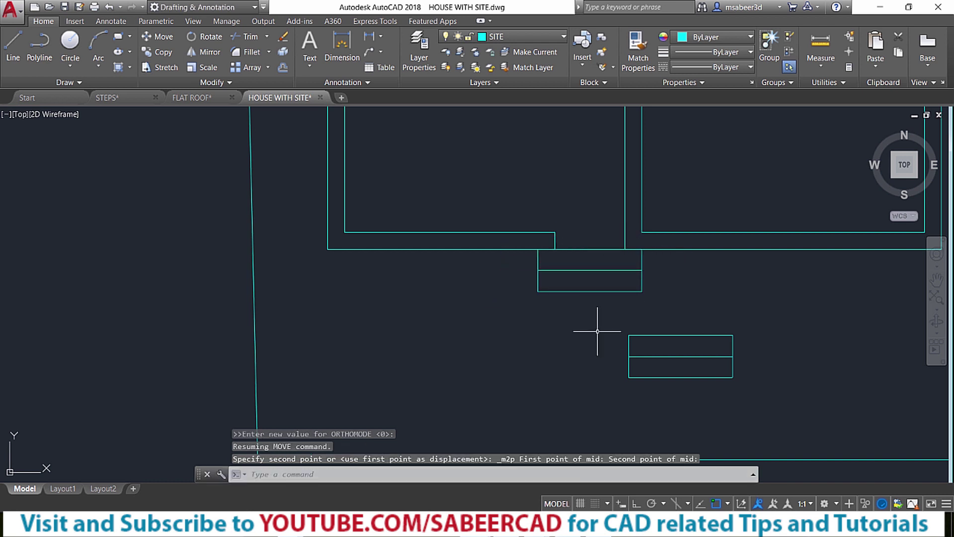
{"action": "scroll", "coordinate": [566, 350], "scroll_direction": "down", "scroll_amount": 3}
{"action": "scroll", "coordinate": [542, 363], "scroll_direction": "down", "scroll_amount": 2}
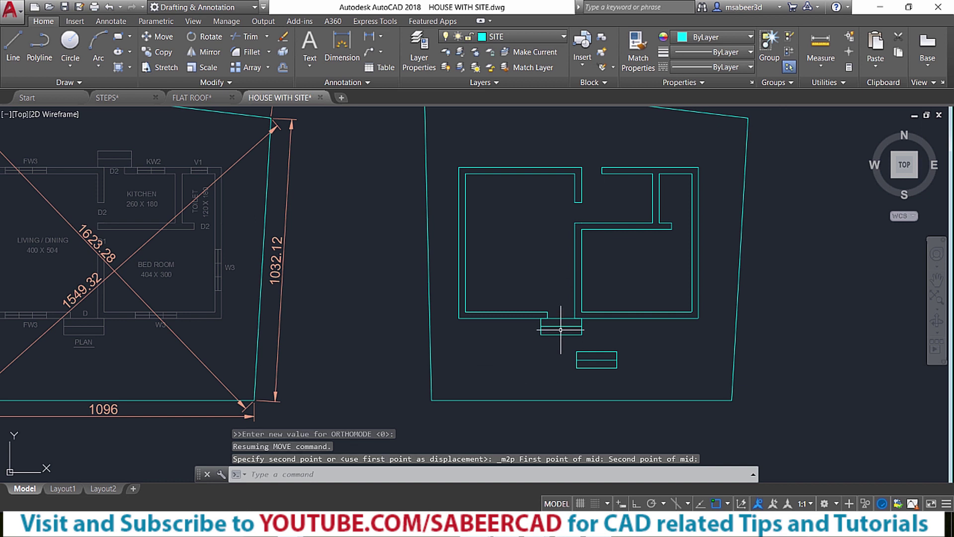
Step: Zoom around the lower step rectangle and cancel an unfinished stretch
{"action": "scroll", "coordinate": [560, 330], "scroll_direction": "up", "scroll_amount": 2}
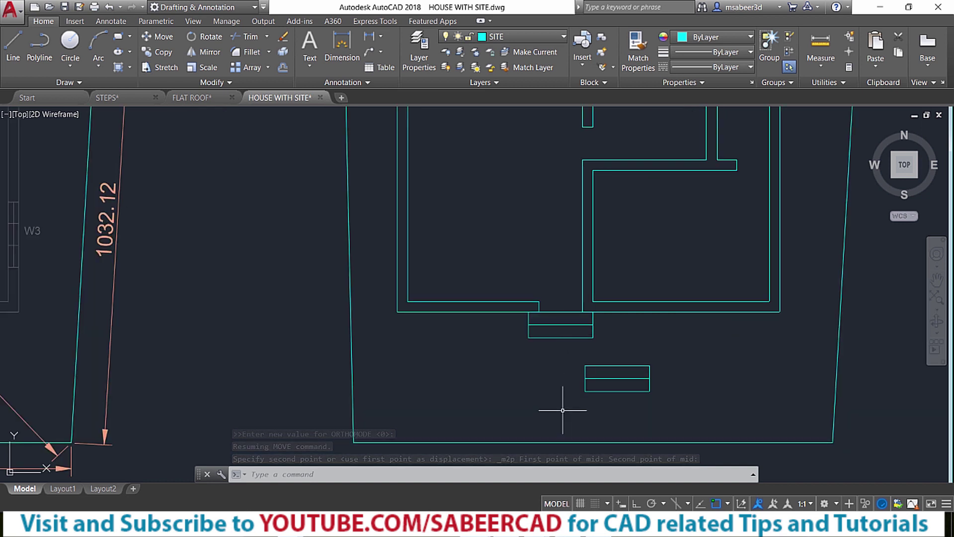
{"action": "scroll", "coordinate": [497, 348], "scroll_direction": "down", "scroll_amount": 3}
{"action": "scroll", "coordinate": [454, 224], "scroll_direction": "up", "scroll_amount": 5}
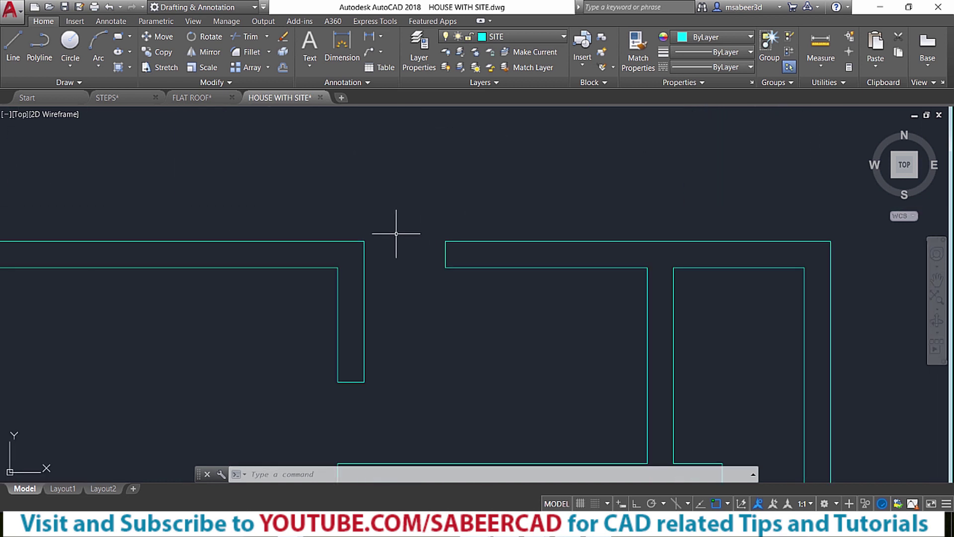
{"action": "scroll", "coordinate": [403, 209], "scroll_direction": "down", "scroll_amount": 2}
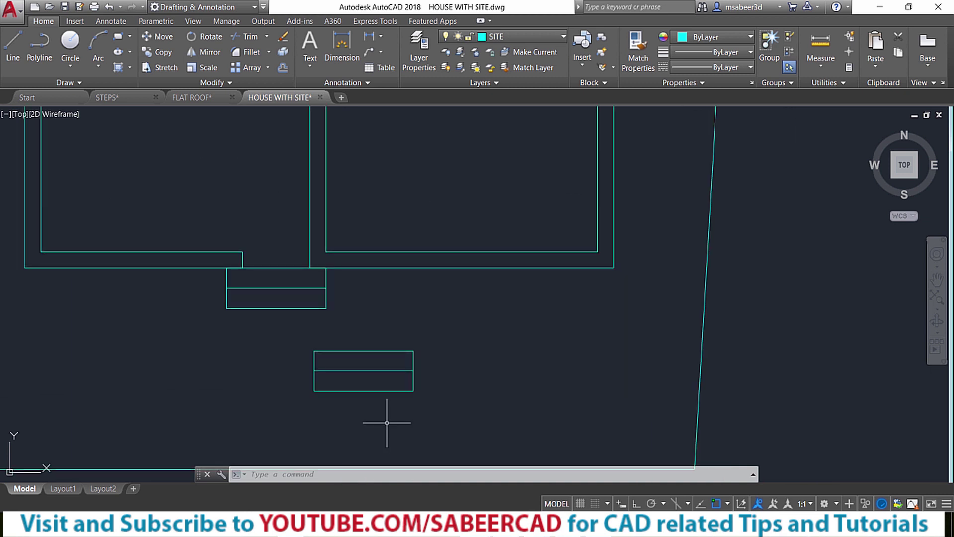
{"action": "scroll", "coordinate": [383, 425], "scroll_direction": "up", "scroll_amount": 2}
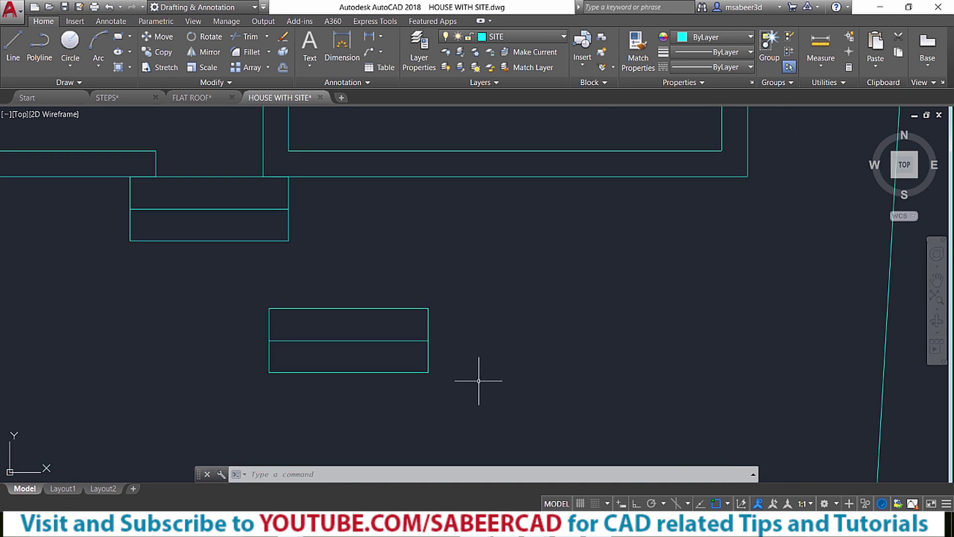
{"action": "key", "text": "Return"}
{"action": "key", "text": "Escape"}
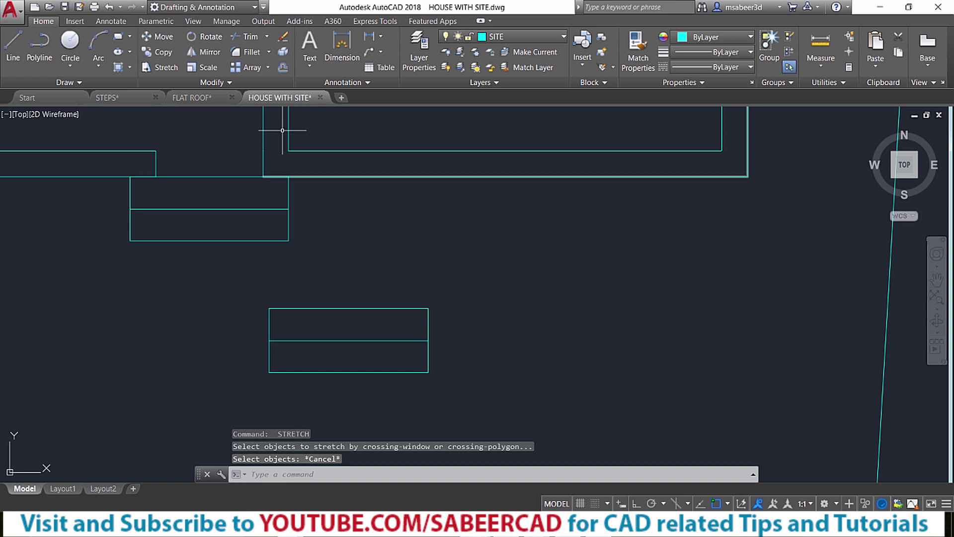
Step: Stretch the lower step rectangle's right end 25 units shorter
{"action": "left_click", "coordinate": [166, 67]}
{"action": "left_click", "coordinate": [495, 254]}
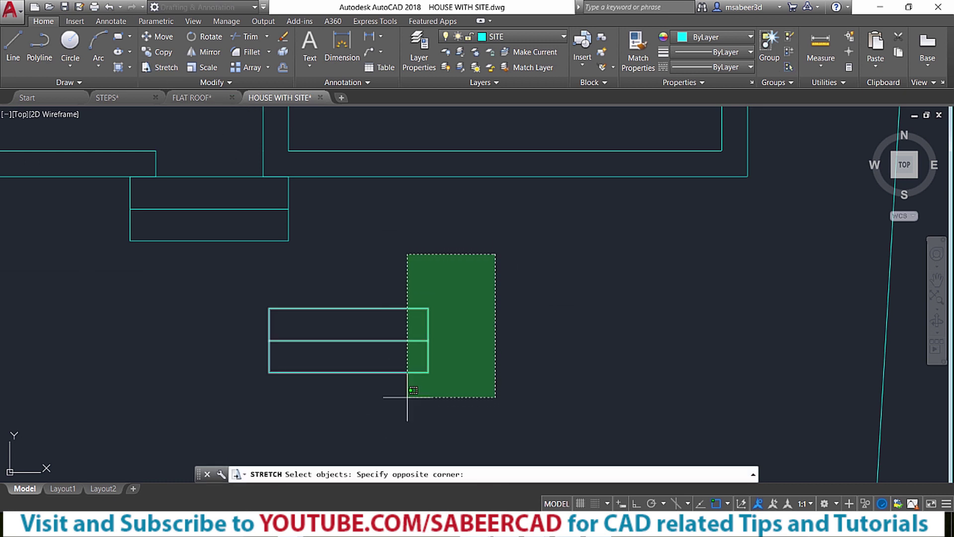
{"action": "left_click", "coordinate": [385, 413]}
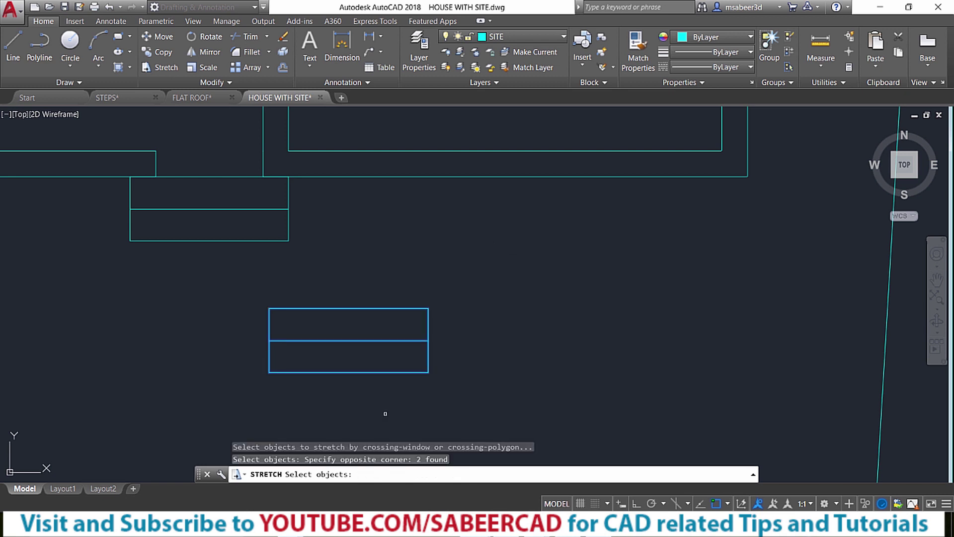
{"action": "key", "text": "Return"}
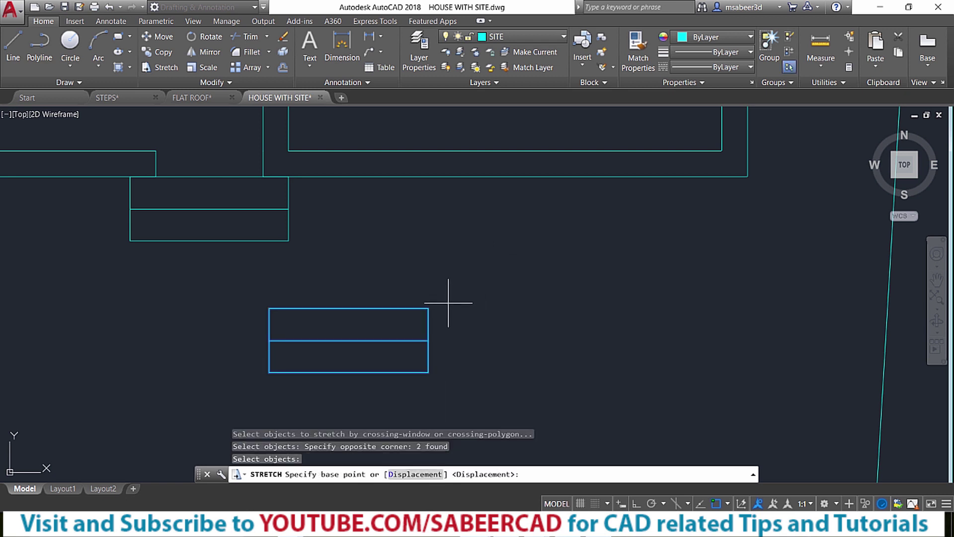
{"action": "left_click", "coordinate": [427, 307]}
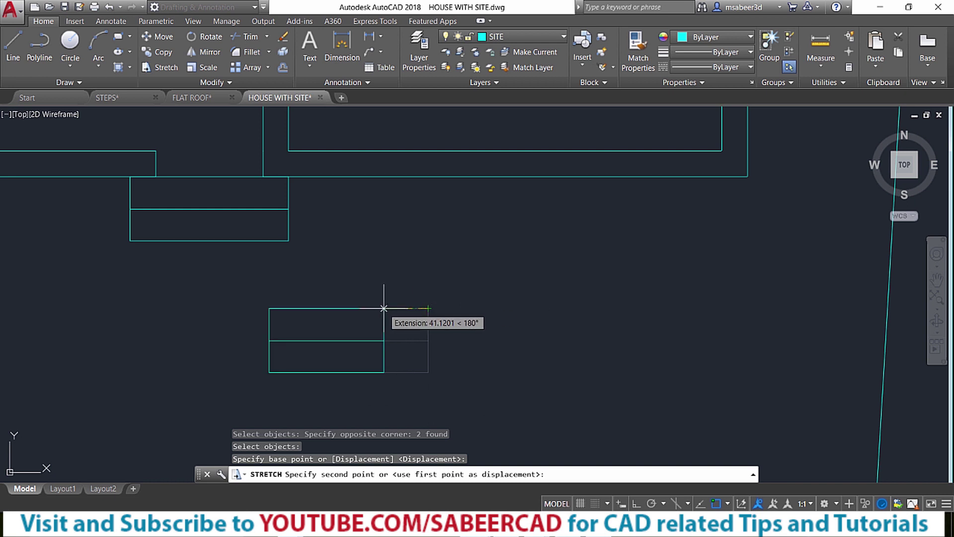
{"action": "type", "text": "25"}
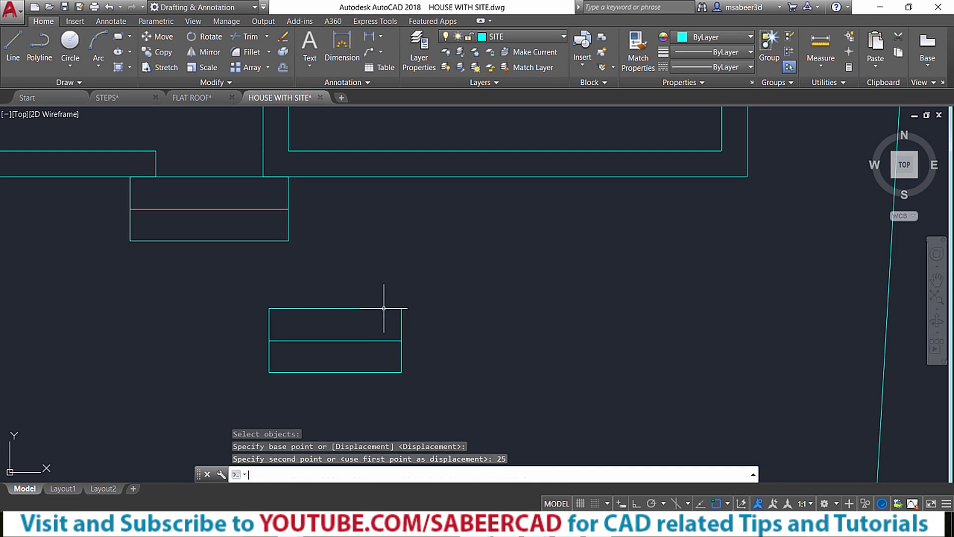
{"action": "key", "text": "Return"}
{"action": "scroll", "coordinate": [392, 376], "scroll_direction": "down", "scroll_amount": 2}
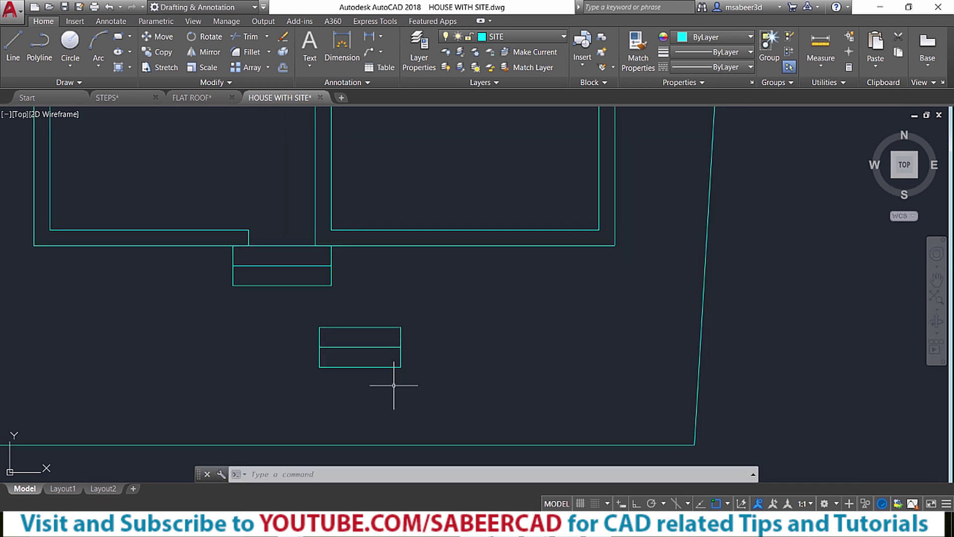
Step: Start moving the shortened step rectangle, taking its bottom midpoint as the base point
{"action": "left_click", "coordinate": [158, 37]}
{"action": "left_click", "coordinate": [276, 312]}
{"action": "left_click", "coordinate": [436, 396]}
{"action": "key", "text": "Return"}
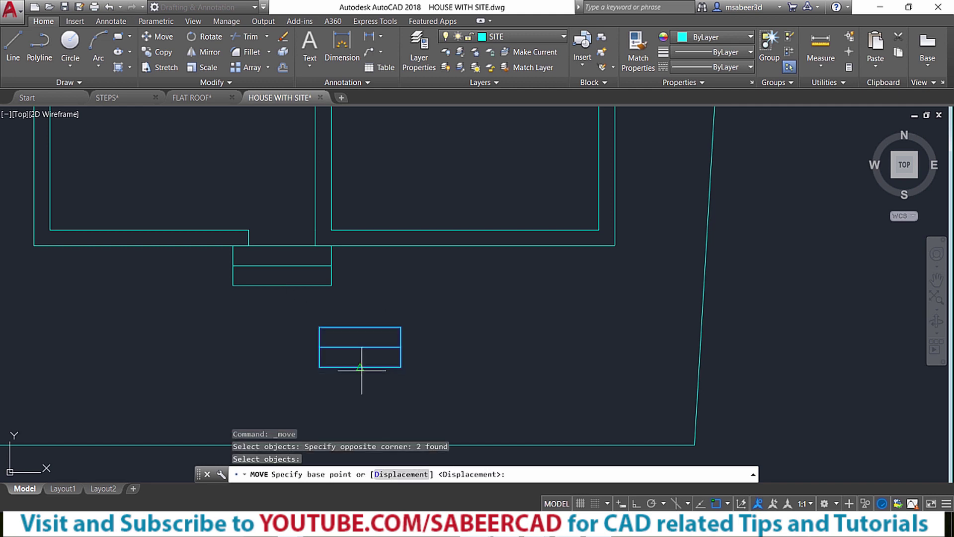
{"action": "left_click", "coordinate": [360, 366]}
{"action": "scroll", "coordinate": [383, 373], "scroll_direction": "down", "scroll_amount": 5}
{"action": "scroll", "coordinate": [398, 187], "scroll_direction": "up", "scroll_amount": 3}
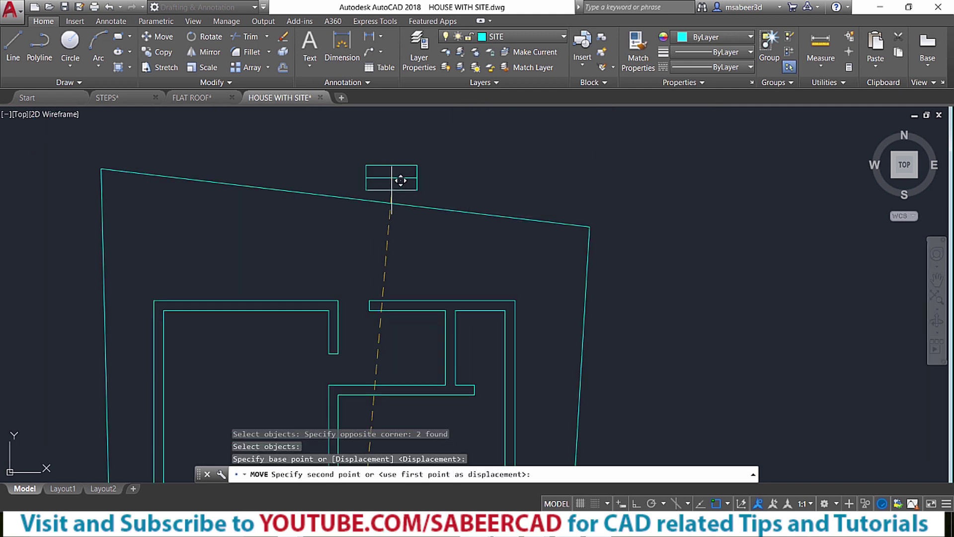
Step: Drop the step at the midpoint between the back door opening's two wall corners
{"action": "right_click", "coordinate": [319, 193], "text": "shift"}
{"action": "left_click", "coordinate": [373, 225]}
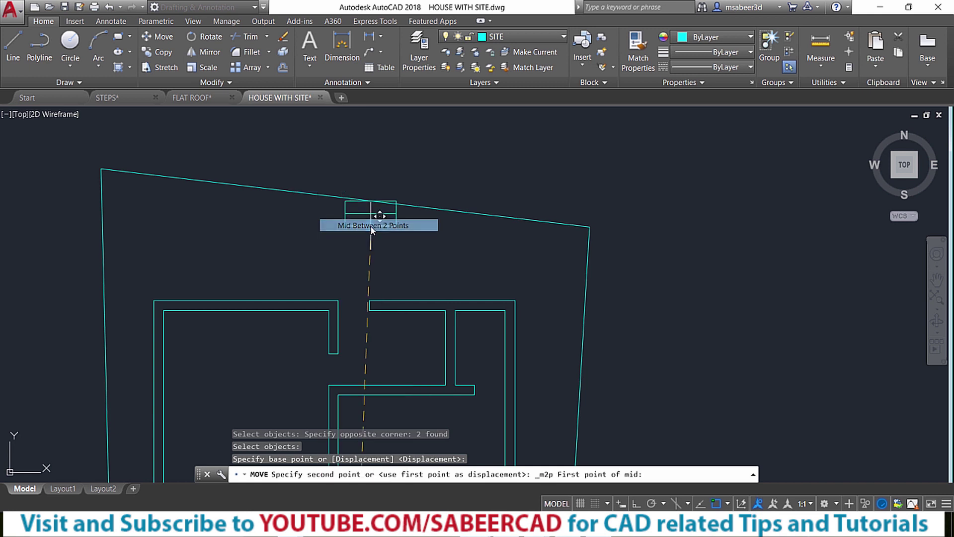
{"action": "left_click", "coordinate": [337, 301]}
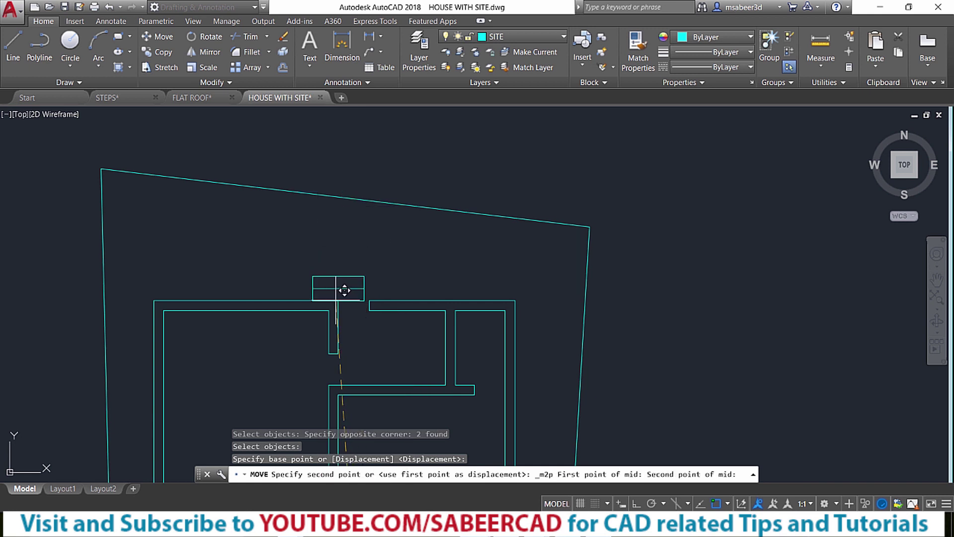
{"action": "left_click", "coordinate": [372, 296]}
{"action": "scroll", "coordinate": [379, 153], "scroll_direction": "down", "scroll_amount": 3}
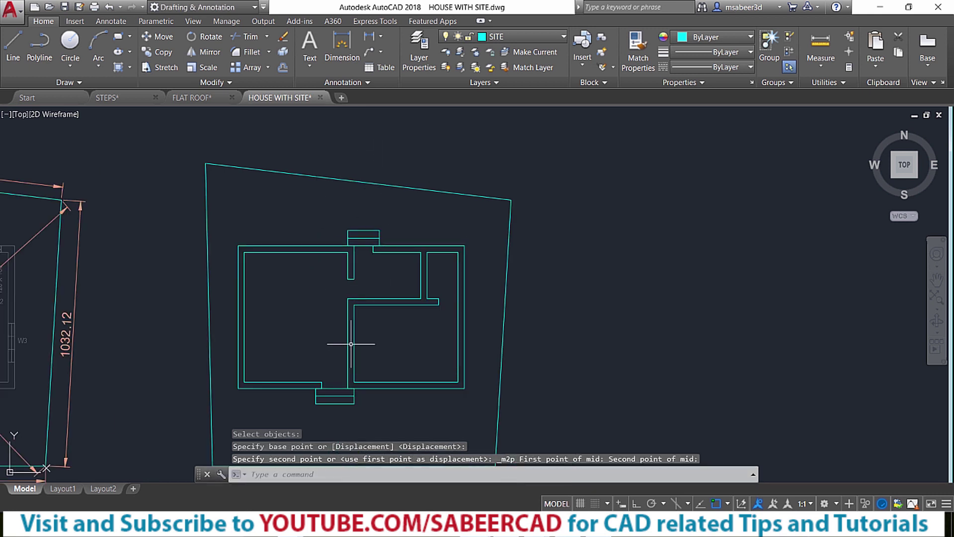
{"action": "scroll", "coordinate": [355, 341], "scroll_direction": "up", "scroll_amount": 2}
{"action": "middle_click_drag", "start_coordinate": [373, 341], "coordinate": [406, 329]}
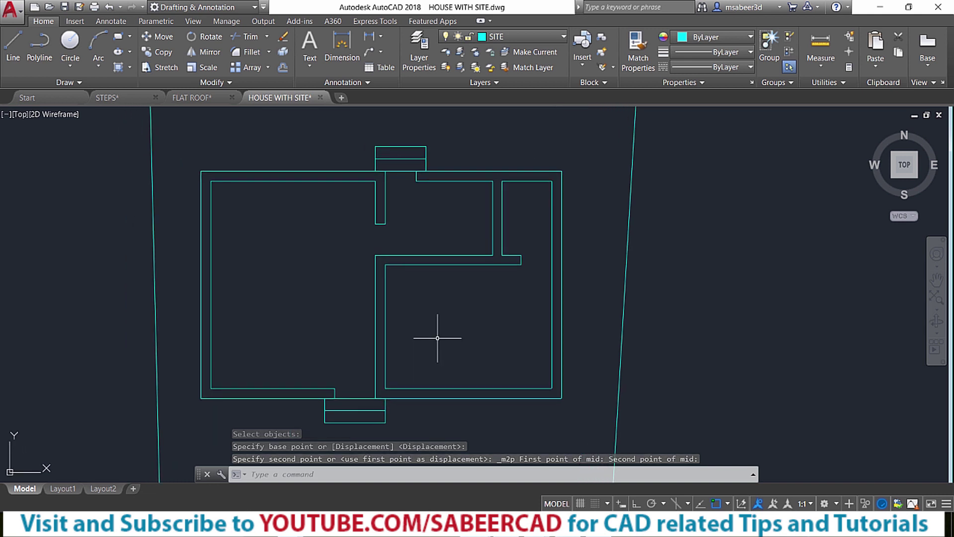